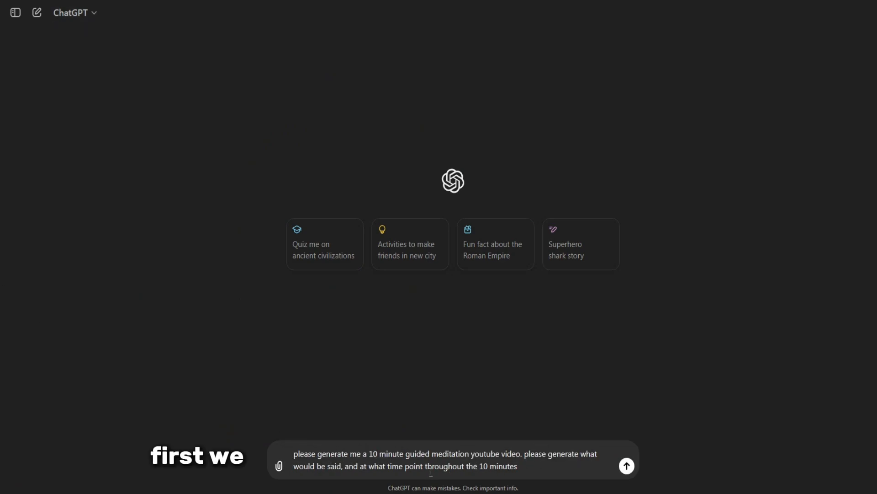
Step: Submit the ChatGPT request for a timestamped 10-minute guided meditation script
{"action": "left_click", "coordinate": [627, 466]}
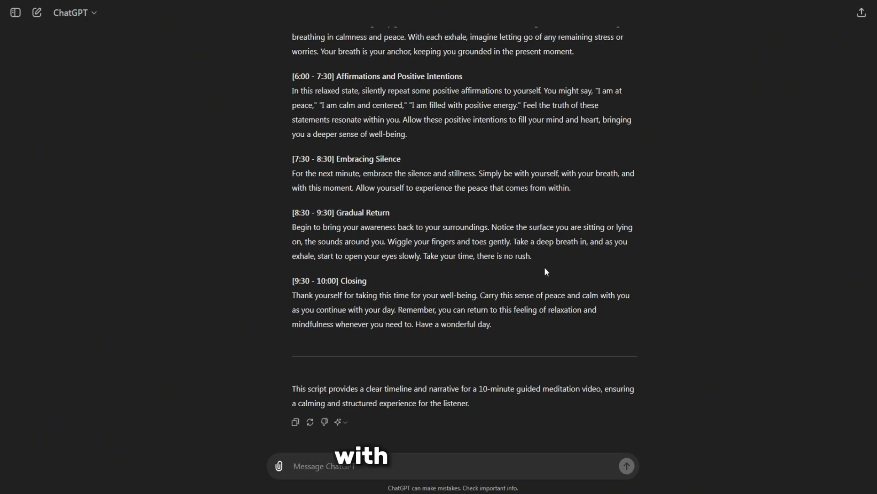
{"action": "scroll", "coordinate": [384, 320], "scroll_direction": "up", "scroll_amount": 4}
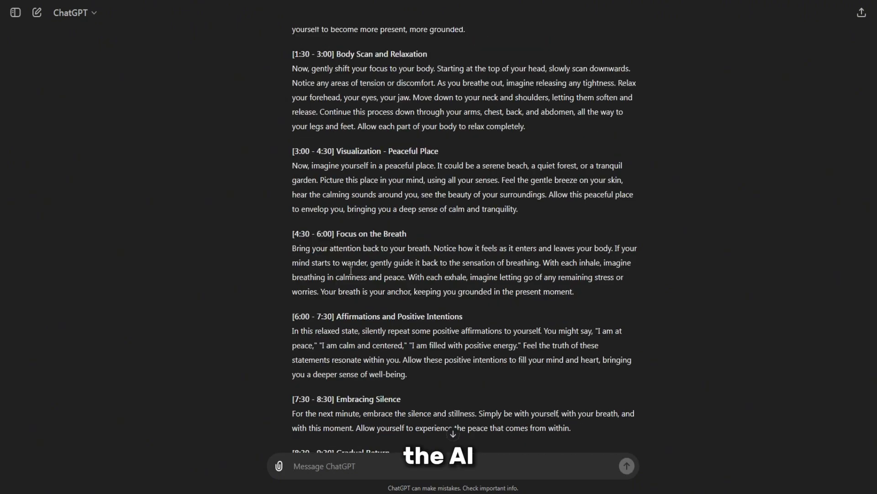
{"action": "scroll", "coordinate": [340, 188], "scroll_direction": "up", "scroll_amount": 4}
{"action": "scroll", "coordinate": [337, 82], "scroll_direction": "up", "scroll_amount": 1}
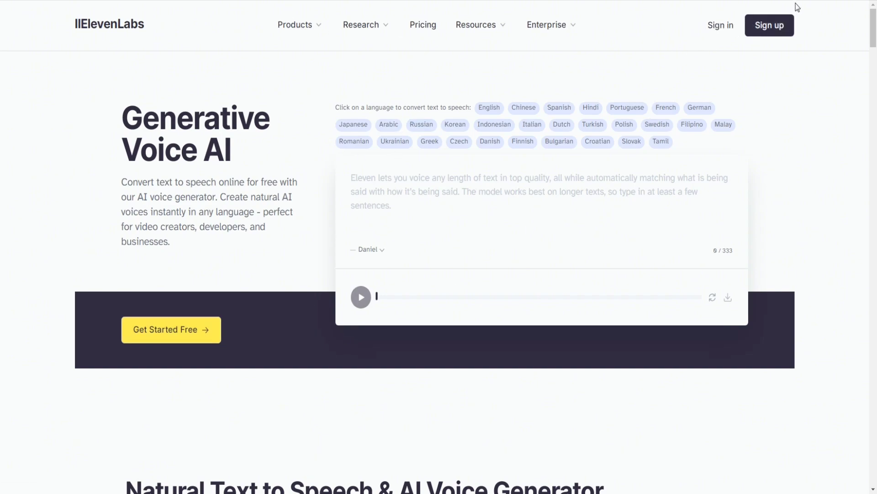
Step: Go to ElevenLabs text-to-speech and listen to samples of calm voices
{"action": "left_click", "coordinate": [731, 31]}
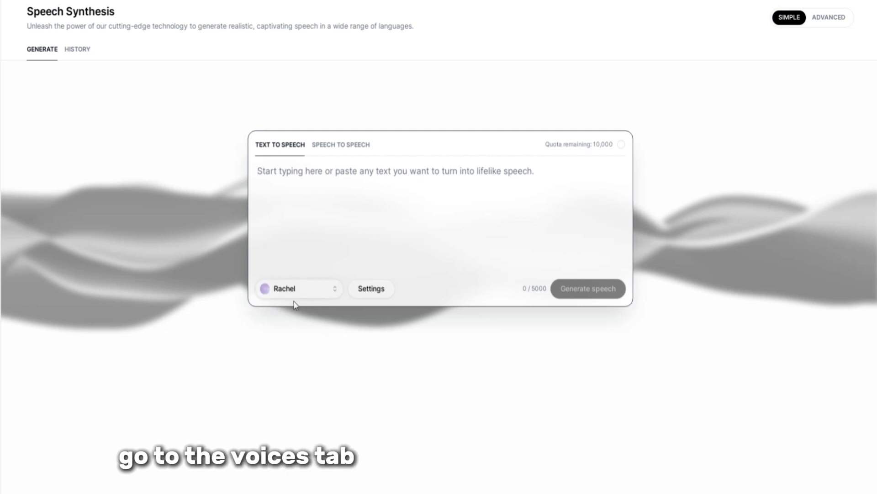
{"action": "left_click", "coordinate": [299, 226]}
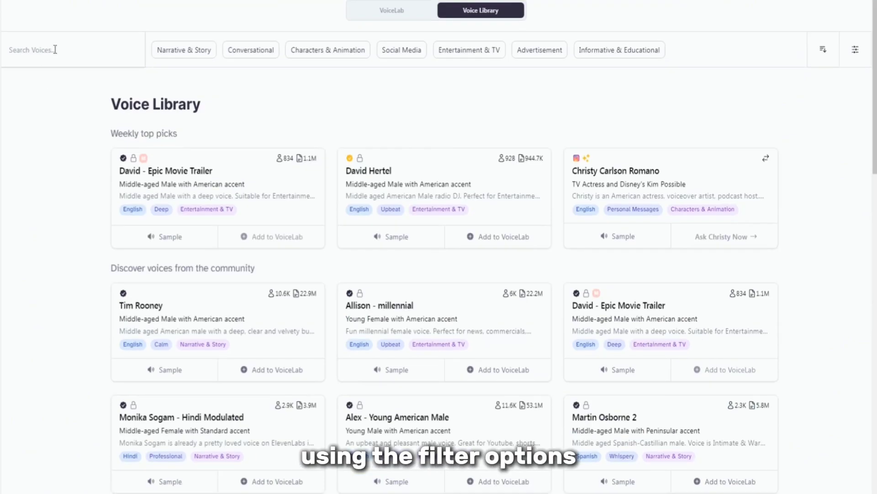
{"action": "type", "text": "calm"}
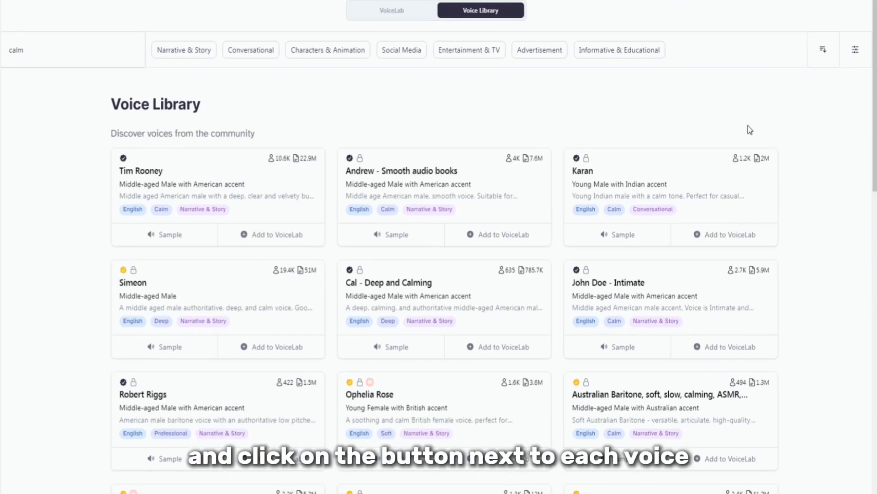
{"action": "scroll", "coordinate": [792, 142], "scroll_direction": "down", "scroll_amount": 1}
{"action": "scroll", "coordinate": [646, 294], "scroll_direction": "down", "scroll_amount": 1}
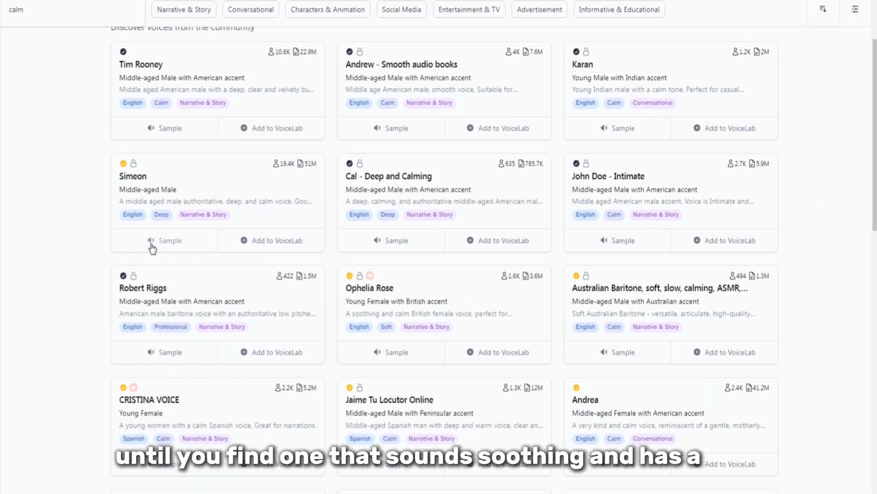
{"action": "left_click", "coordinate": [163, 353]}
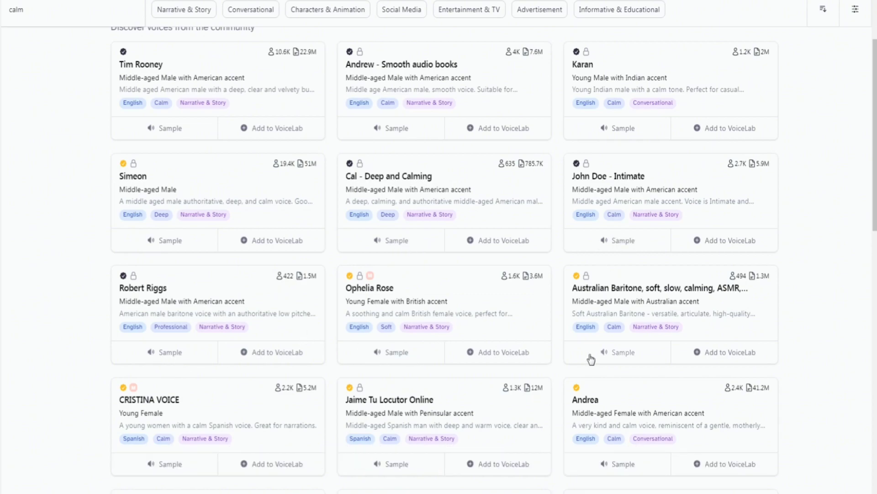
{"action": "scroll", "coordinate": [191, 461], "scroll_direction": "down", "scroll_amount": 1}
{"action": "scroll", "coordinate": [178, 411], "scroll_direction": "down", "scroll_amount": 2}
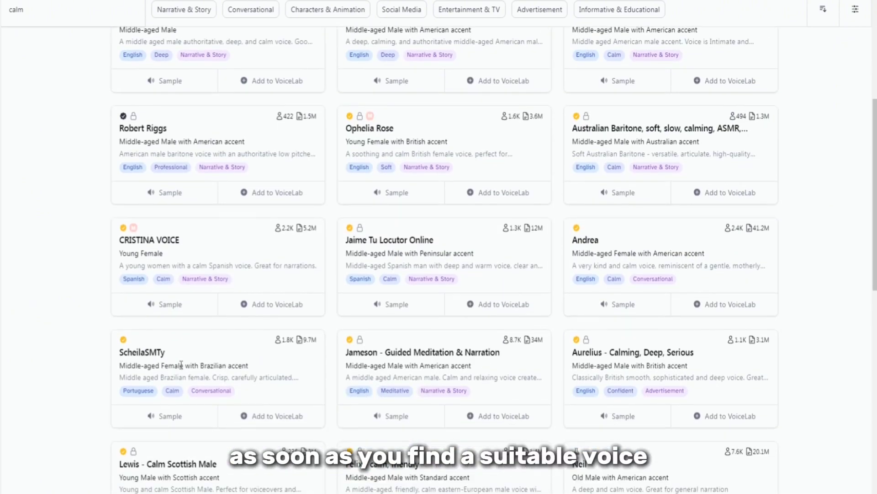
{"action": "scroll", "coordinate": [523, 394], "scroll_direction": "down", "scroll_amount": 3}
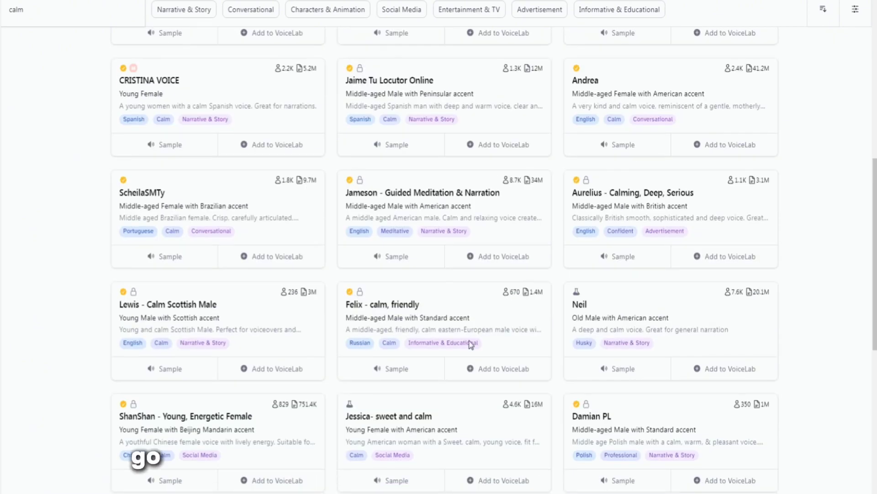
{"action": "scroll", "coordinate": [411, 370], "scroll_direction": "down", "scroll_amount": 1}
{"action": "scroll", "coordinate": [370, 352], "scroll_direction": "down", "scroll_amount": 1}
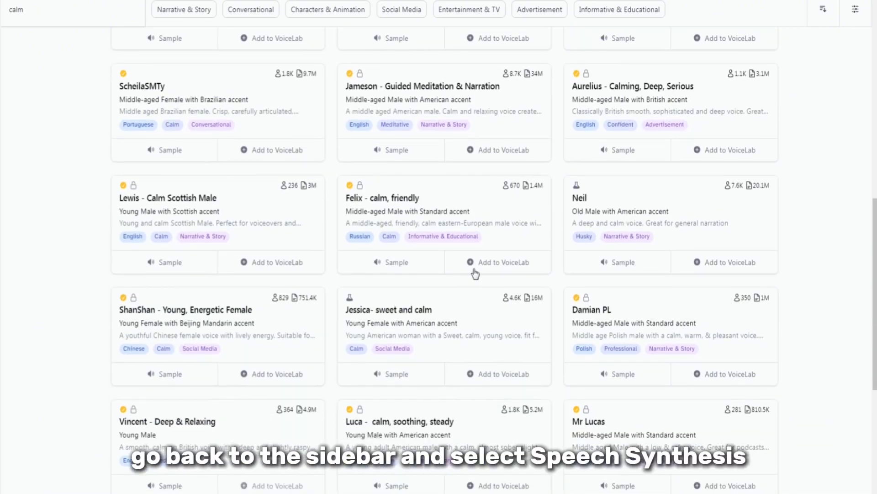
{"action": "scroll", "coordinate": [488, 270], "scroll_direction": "up", "scroll_amount": 2}
{"action": "scroll", "coordinate": [487, 271], "scroll_direction": "up", "scroll_amount": 4}
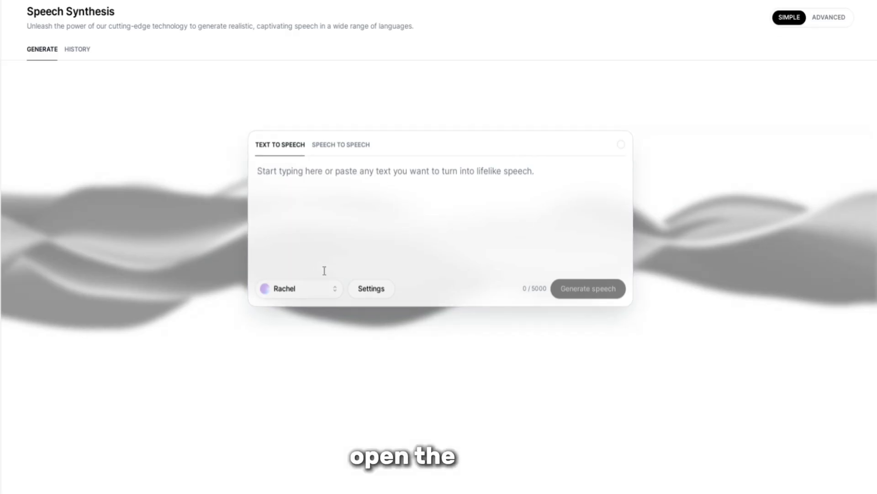
Step: Choose Adam as the voice and paste the meditation script into the text box
{"action": "left_click", "coordinate": [299, 288]}
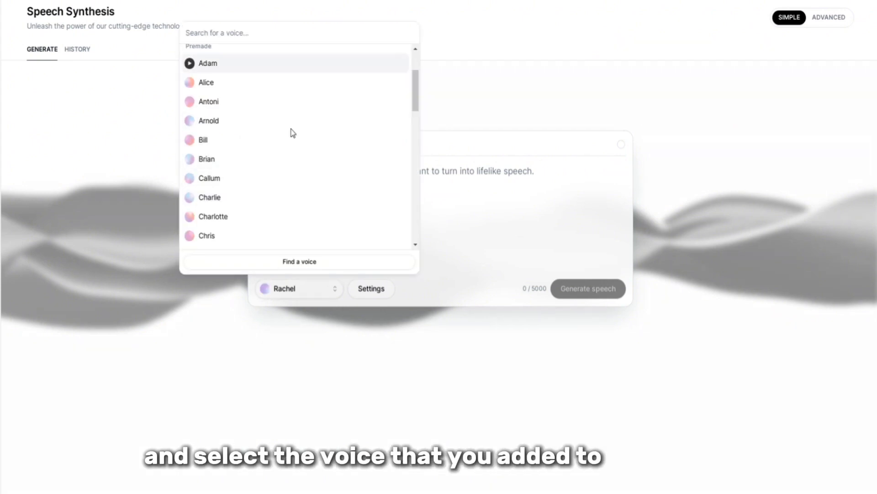
{"action": "left_click", "coordinate": [366, 61]}
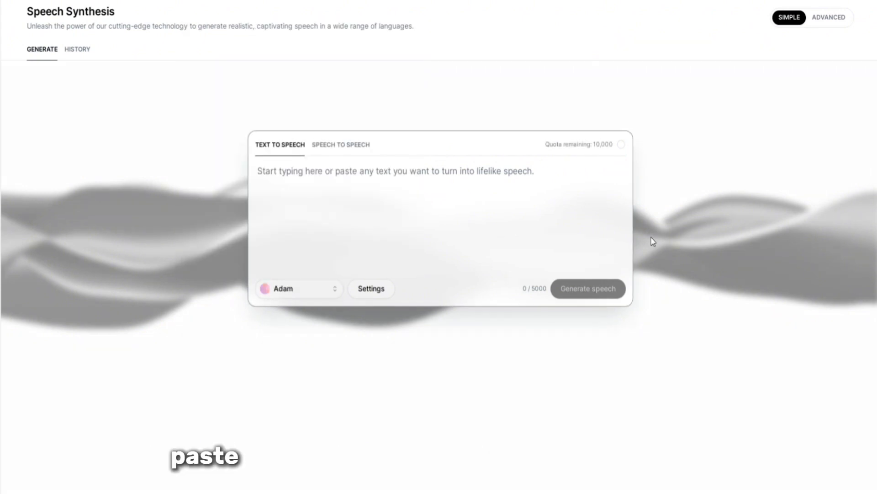
{"action": "key", "text": "ctrl+v"}
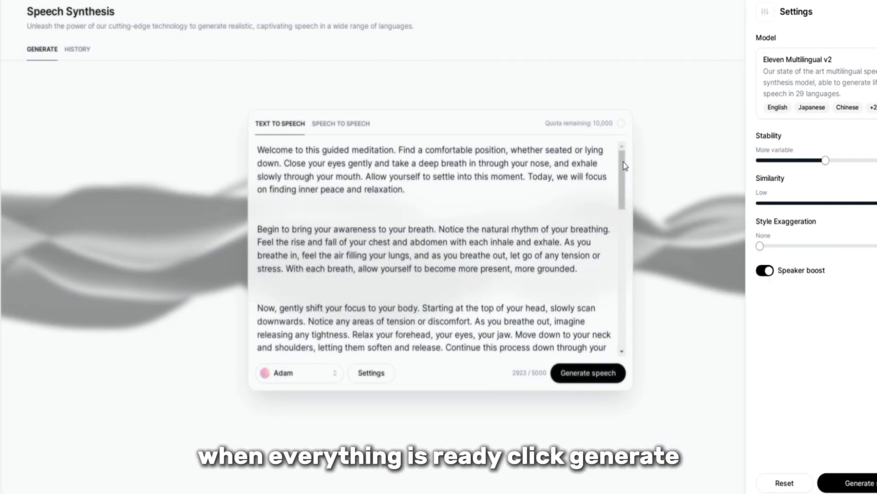
{"action": "scroll", "coordinate": [476, 199], "scroll_direction": "down", "scroll_amount": 5}
{"action": "scroll", "coordinate": [476, 199], "scroll_direction": "down", "scroll_amount": 10}
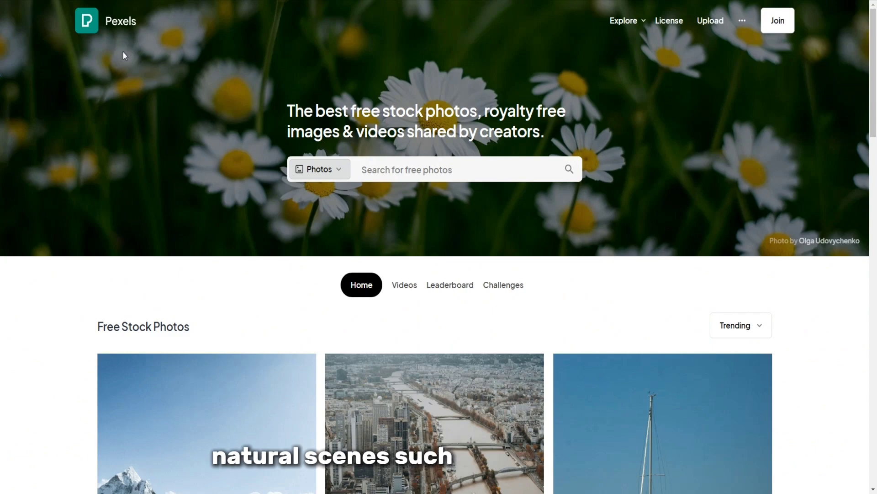
Step: Switch the Pexels search type from photos to videos
{"action": "left_click", "coordinate": [327, 168]}
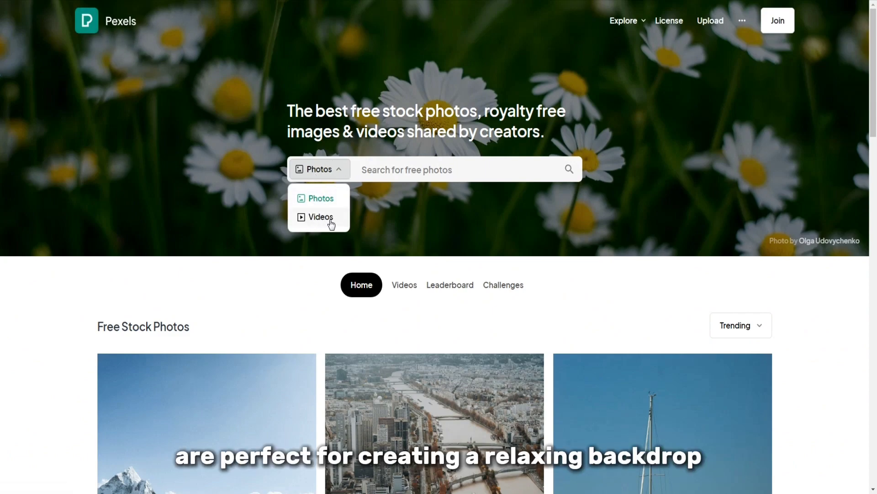
{"action": "left_click", "coordinate": [446, 221]}
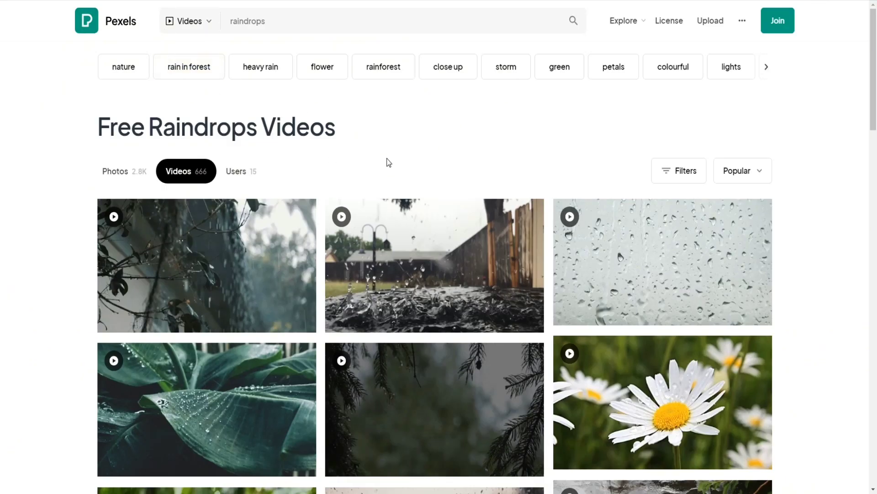
{"action": "scroll", "coordinate": [794, 212], "scroll_direction": "down", "scroll_amount": 1}
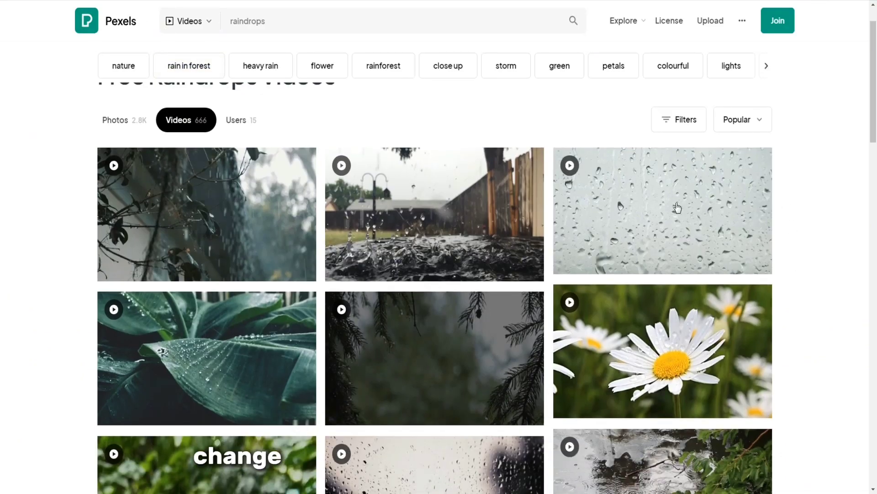
{"action": "scroll", "coordinate": [800, 69], "scroll_direction": "up", "scroll_amount": 1}
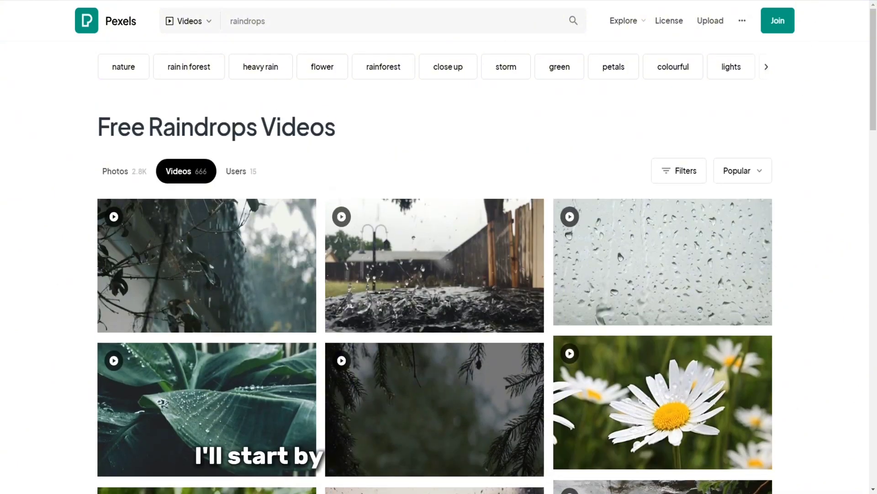
{"action": "scroll", "coordinate": [811, 117], "scroll_direction": "down", "scroll_amount": 3}
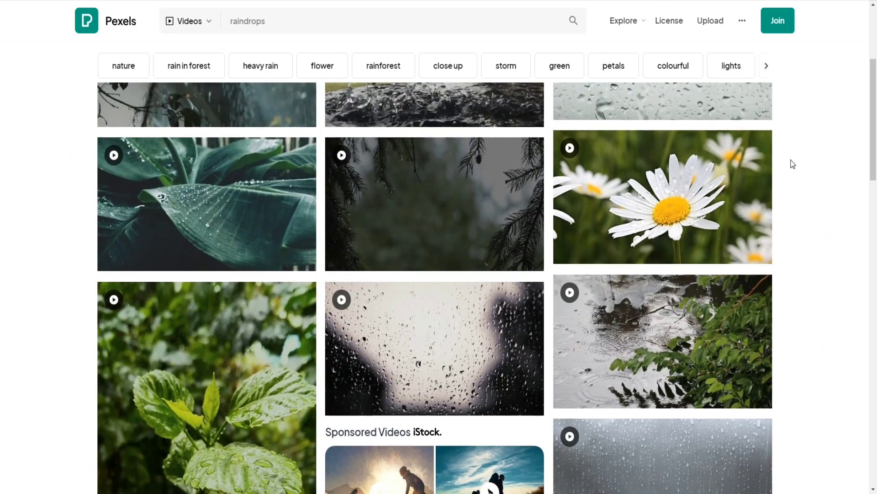
{"action": "scroll", "coordinate": [791, 162], "scroll_direction": "up", "scroll_amount": 2}
{"action": "scroll", "coordinate": [876, 139], "scroll_direction": "up", "scroll_amount": 2}
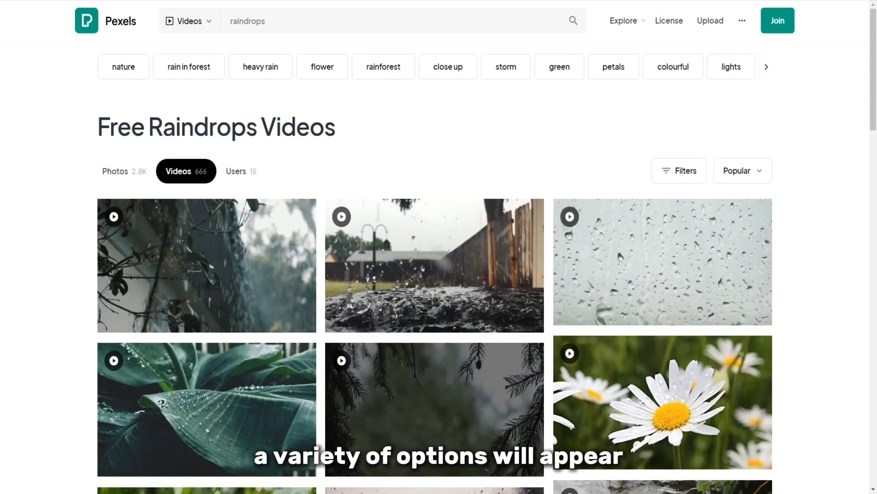
{"action": "scroll", "coordinate": [817, 96], "scroll_direction": "down", "scroll_amount": 2}
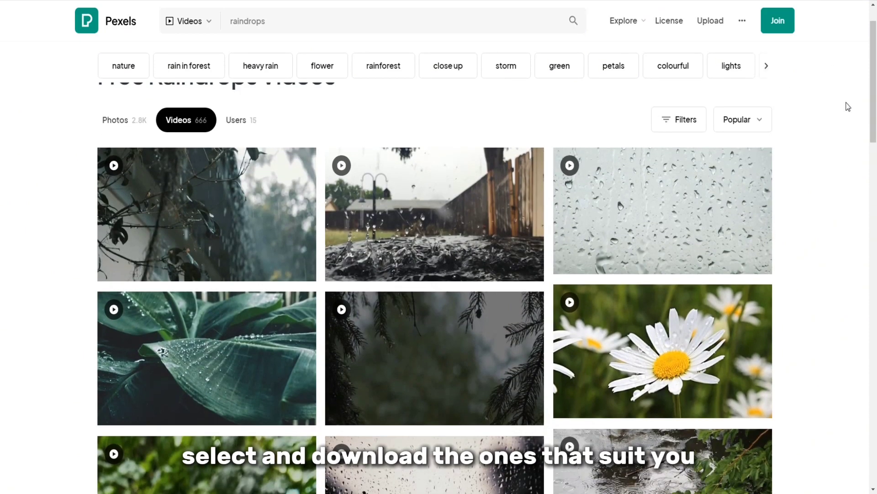
{"action": "scroll", "coordinate": [831, 146], "scroll_direction": "down", "scroll_amount": 3}
{"action": "scroll", "coordinate": [829, 147], "scroll_direction": "up", "scroll_amount": 5}
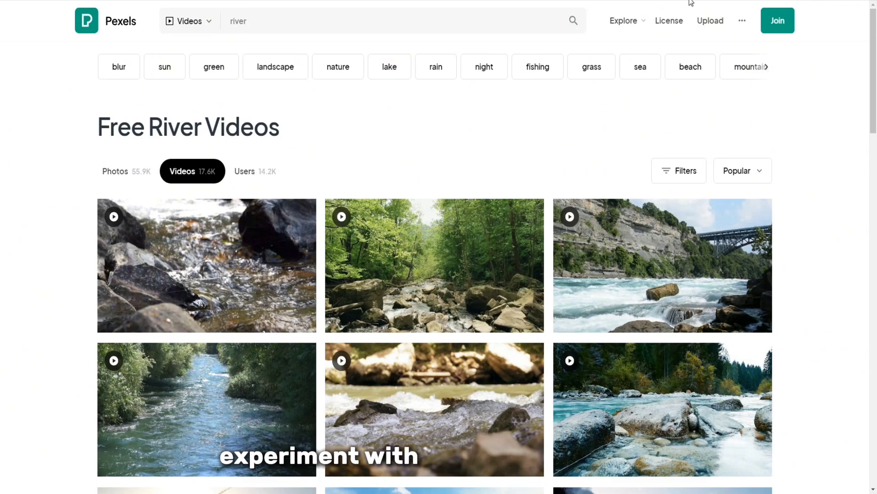
{"action": "scroll", "coordinate": [837, 112], "scroll_direction": "down", "scroll_amount": 1}
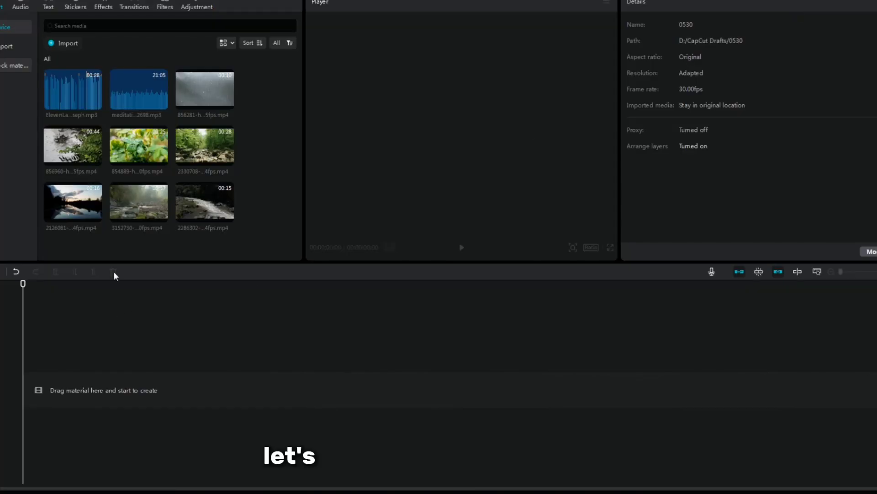
Step: Place the voiceover on the timeline, split it, and shift the second piece later
{"action": "left_click", "coordinate": [96, 103]}
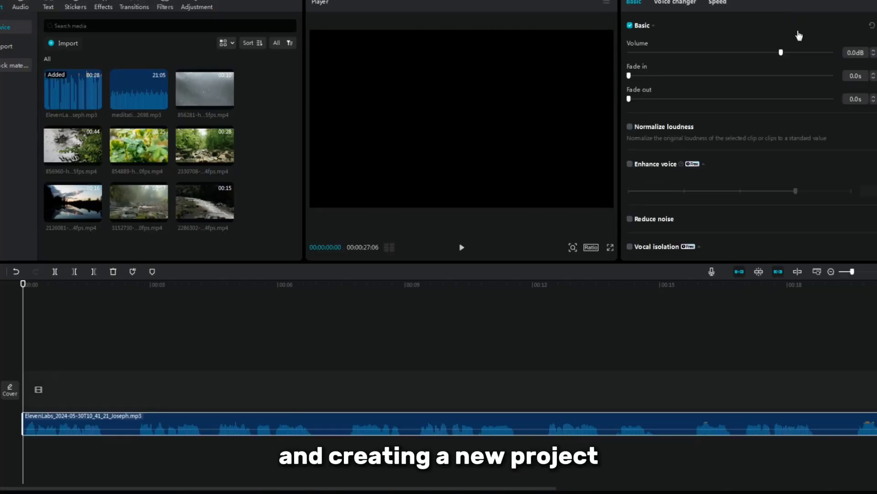
{"action": "mouse_move", "coordinate": [171, 308]}
{"action": "left_mouse_down"}
{"action": "mouse_move", "coordinate": [145, 313]}
{"action": "mouse_move", "coordinate": [204, 325]}
{"action": "left_mouse_up"}
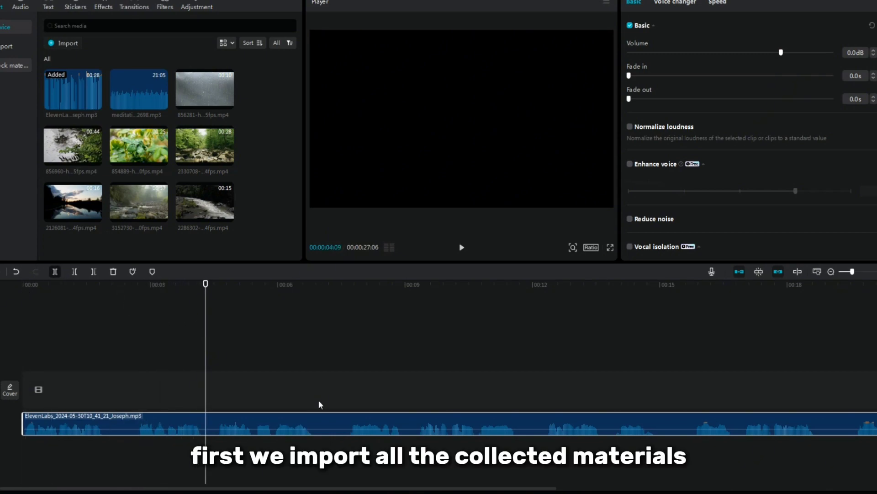
{"action": "key", "text": "ctrl+b"}
{"action": "left_click", "coordinate": [366, 457]}
{"action": "left_click_drag", "start_coordinate": [430, 411], "coordinate": [552, 410]}
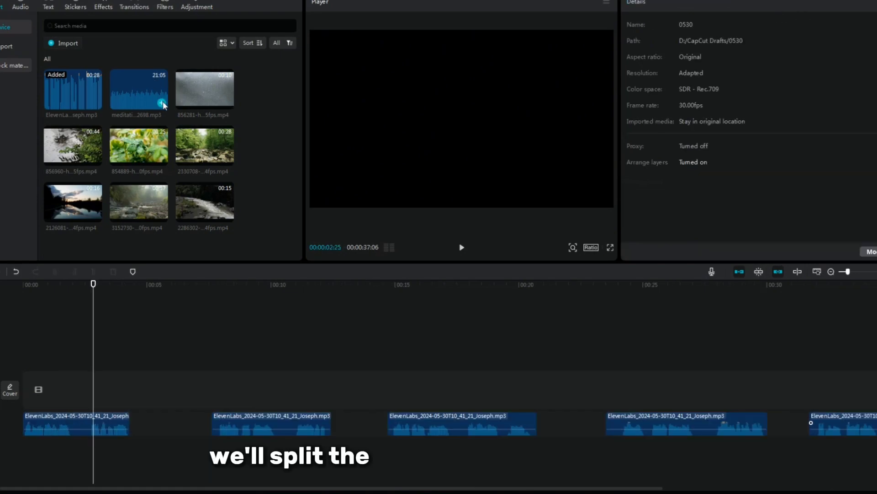
Step: Add the meditation music to the timeline and lower its volume to -4.2 dB
{"action": "left_click", "coordinate": [161, 103]}
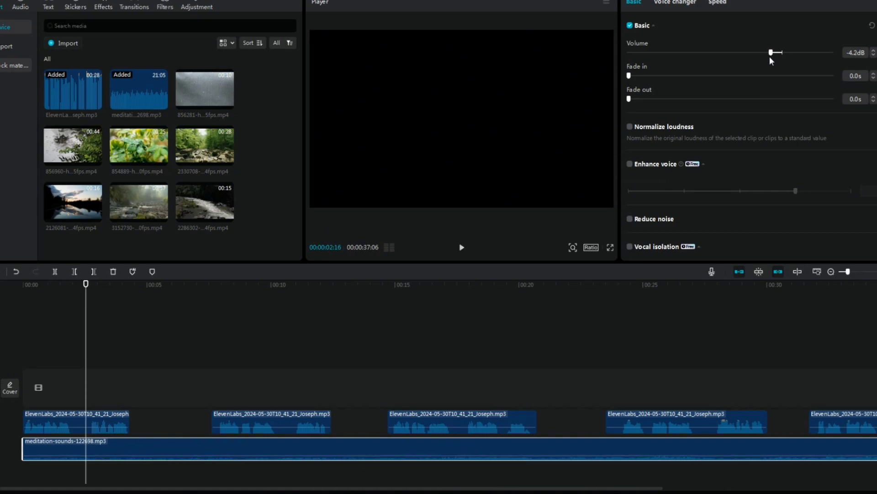
{"action": "left_click_drag", "start_coordinate": [772, 52], "coordinate": [769, 53]}
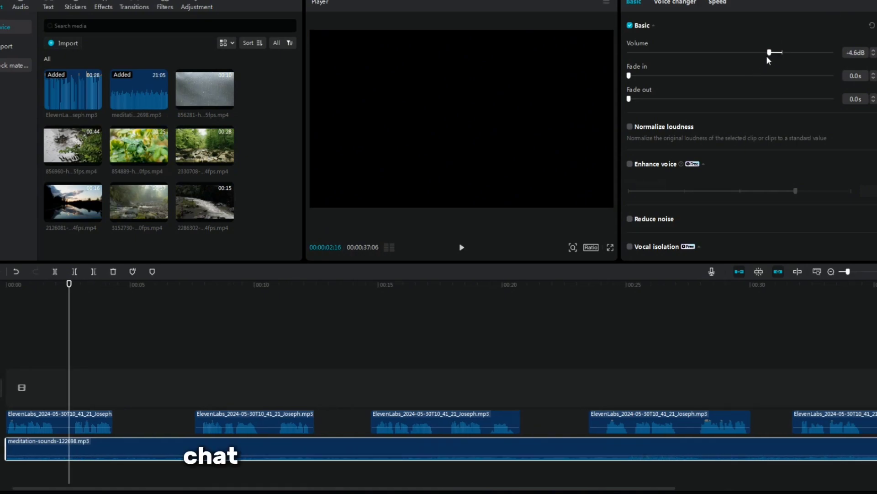
{"action": "left_click_drag", "start_coordinate": [766, 53], "coordinate": [772, 54]}
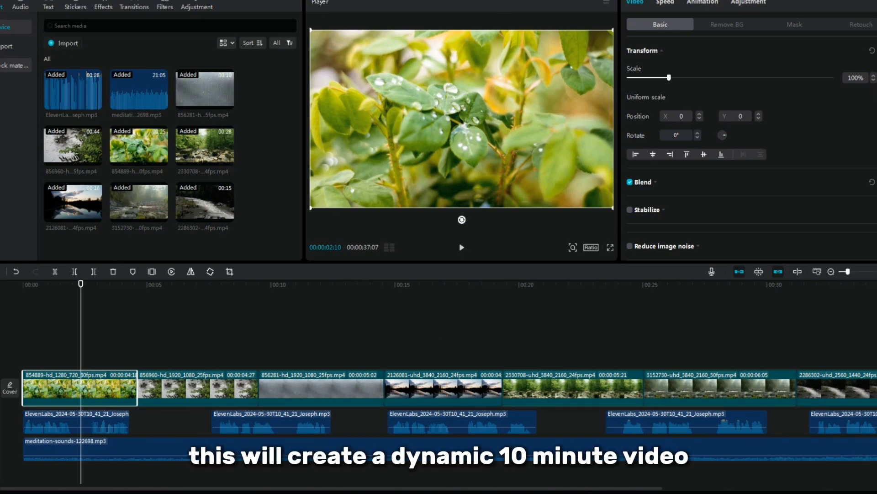
Step: Bring up CapCut's Transitions library of clip transition styles
{"action": "left_click", "coordinate": [135, 6]}
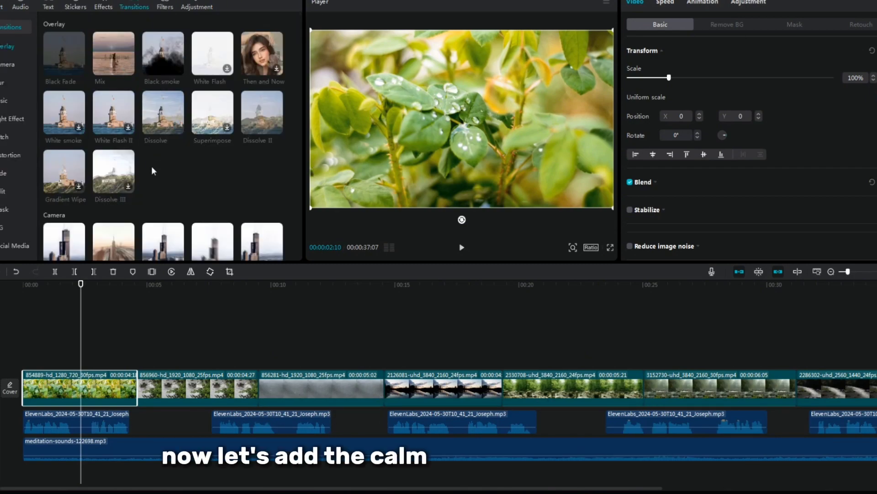
{"action": "scroll", "coordinate": [157, 181], "scroll_direction": "down", "scroll_amount": 3}
{"action": "scroll", "coordinate": [158, 180], "scroll_direction": "down", "scroll_amount": 2}
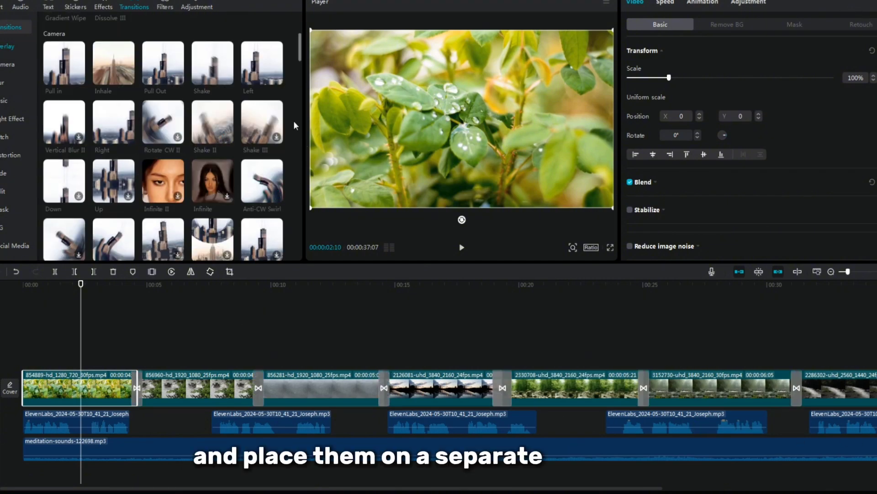
{"action": "scroll", "coordinate": [292, 88], "scroll_direction": "down", "scroll_amount": 1}
{"action": "scroll", "coordinate": [286, 99], "scroll_direction": "down", "scroll_amount": 2}
{"action": "scroll", "coordinate": [206, 151], "scroll_direction": "down", "scroll_amount": 1}
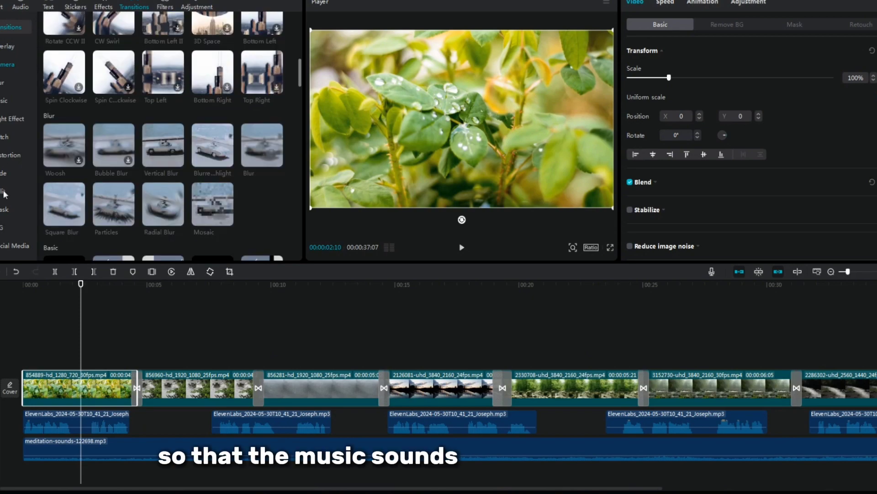
{"action": "scroll", "coordinate": [146, 208], "scroll_direction": "down", "scroll_amount": 1}
{"action": "scroll", "coordinate": [145, 208], "scroll_direction": "down", "scroll_amount": 1}
{"action": "scroll", "coordinate": [103, 190], "scroll_direction": "down", "scroll_amount": 1}
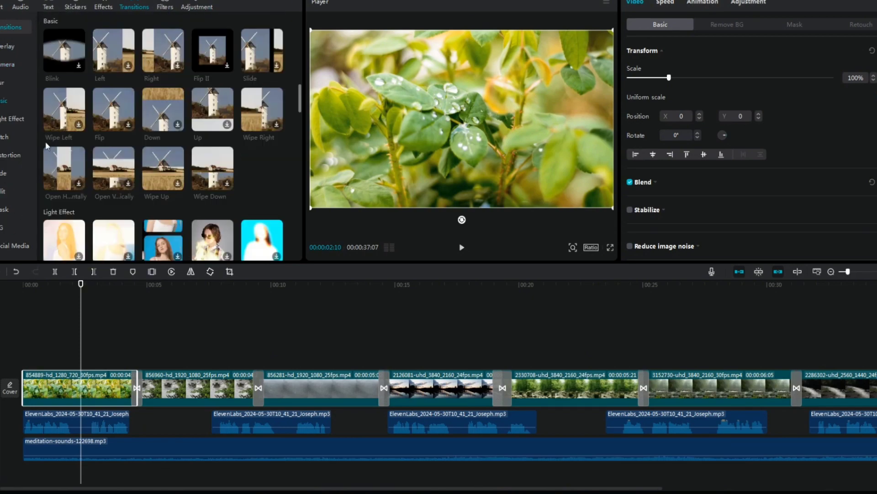
{"action": "scroll", "coordinate": [185, 245], "scroll_direction": "down", "scroll_amount": 1}
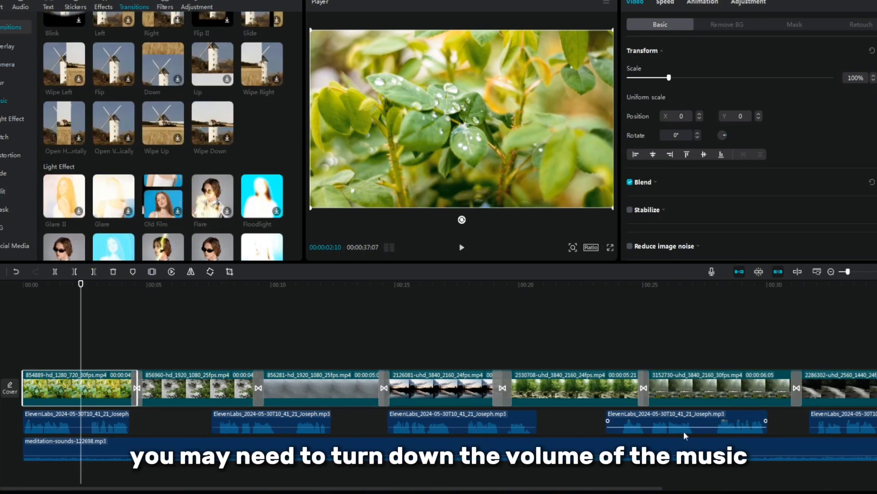
{"action": "scroll", "coordinate": [205, 158], "scroll_direction": "down", "scroll_amount": 2}
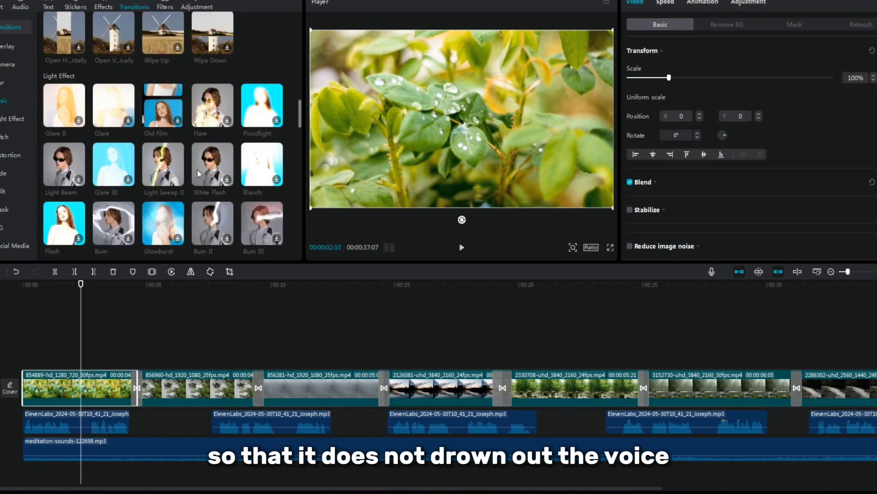
{"action": "scroll", "coordinate": [10, 98], "scroll_direction": "down", "scroll_amount": 1}
{"action": "scroll", "coordinate": [242, 186], "scroll_direction": "up", "scroll_amount": 2}
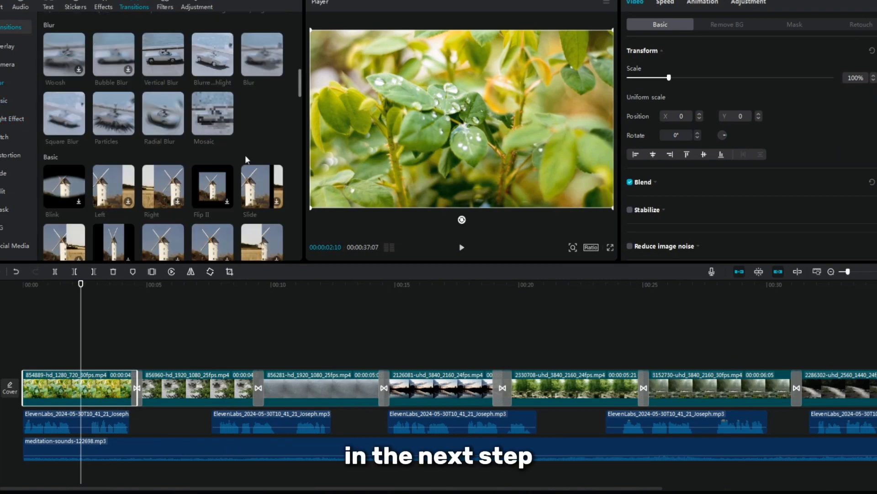
{"action": "scroll", "coordinate": [242, 186], "scroll_direction": "up", "scroll_amount": 1}
{"action": "scroll", "coordinate": [259, 165], "scroll_direction": "down", "scroll_amount": 2}
{"action": "scroll", "coordinate": [222, 167], "scroll_direction": "down", "scroll_amount": 1}
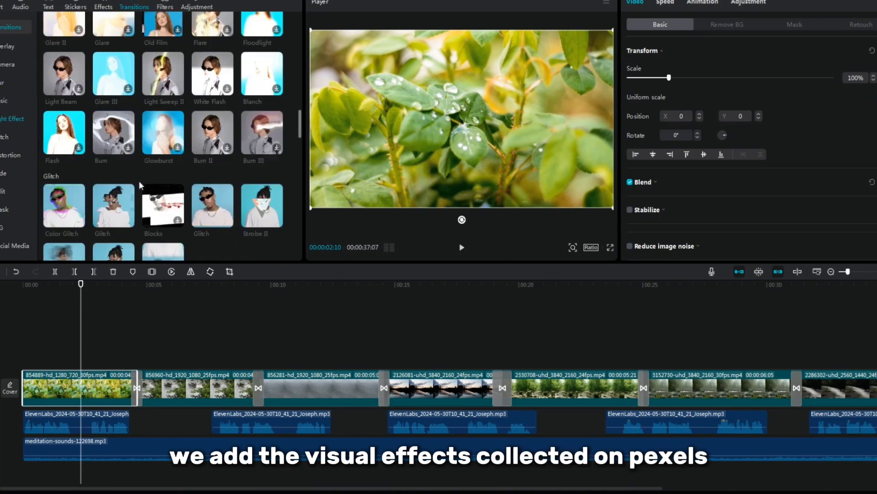
{"action": "scroll", "coordinate": [139, 181], "scroll_direction": "down", "scroll_amount": 1}
{"action": "scroll", "coordinate": [170, 197], "scroll_direction": "down", "scroll_amount": 1}
{"action": "scroll", "coordinate": [169, 197], "scroll_direction": "down", "scroll_amount": 1}
{"action": "scroll", "coordinate": [168, 193], "scroll_direction": "up", "scroll_amount": 2}
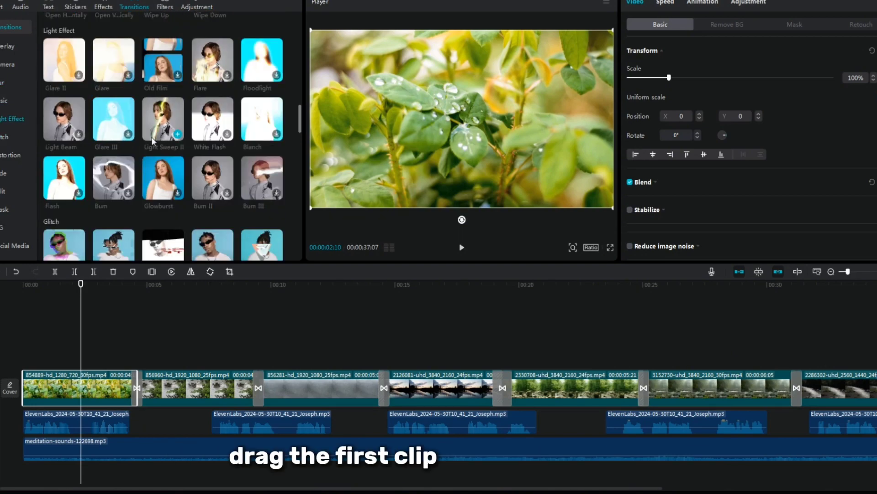
{"action": "scroll", "coordinate": [156, 137], "scroll_direction": "up", "scroll_amount": 2}
{"action": "scroll", "coordinate": [140, 150], "scroll_direction": "up", "scroll_amount": 2}
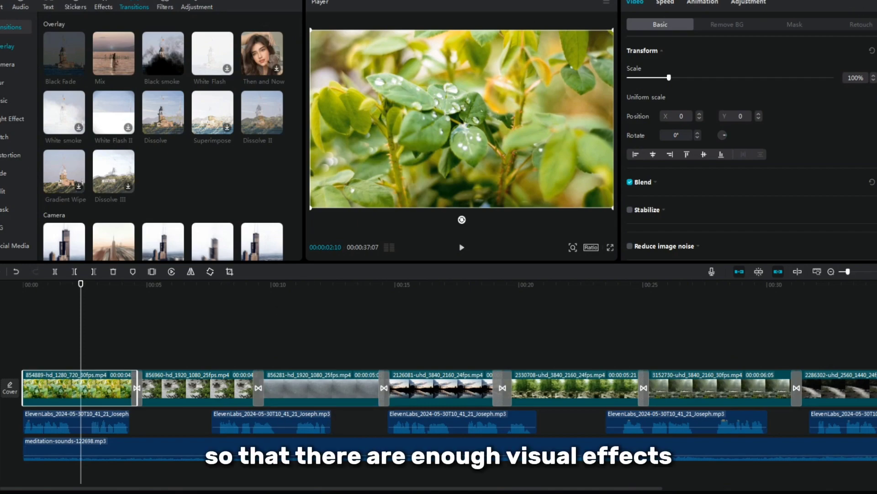
Step: Generate auto captions from the voiceover with English as the caption language
{"action": "left_click", "coordinate": [49, 7]}
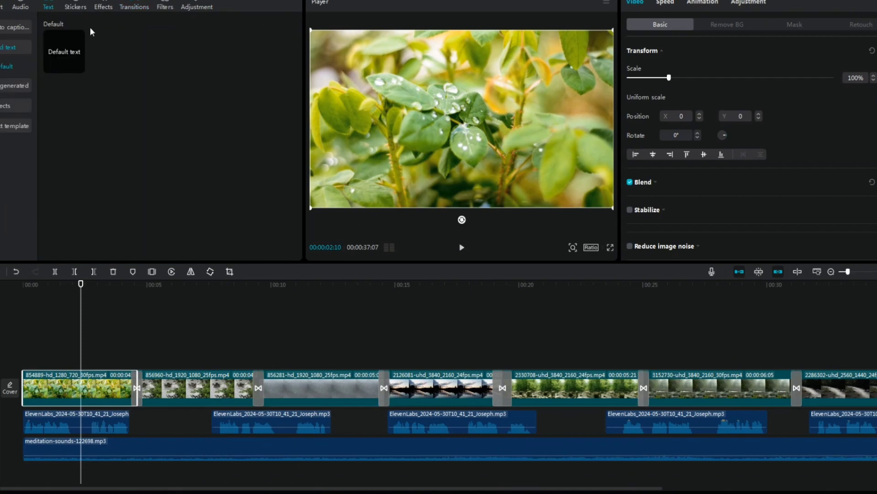
{"action": "left_click", "coordinate": [14, 27]}
{"action": "left_click", "coordinate": [197, 147]}
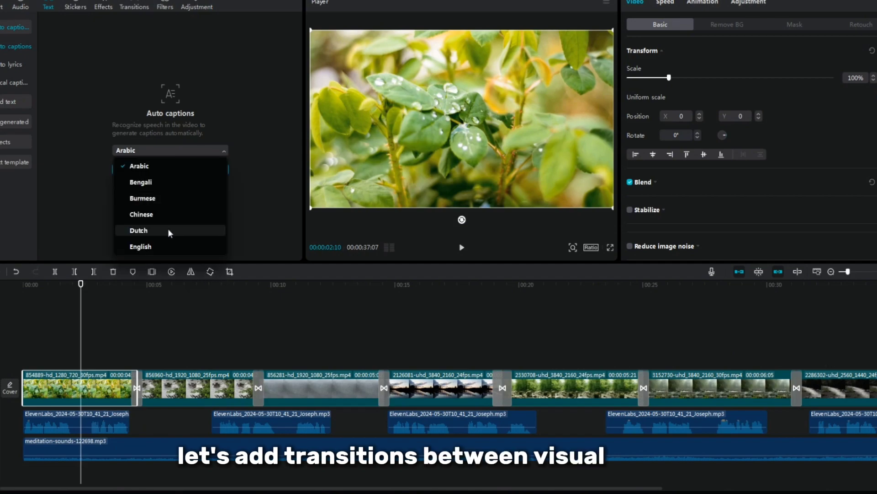
{"action": "left_click", "coordinate": [165, 245]}
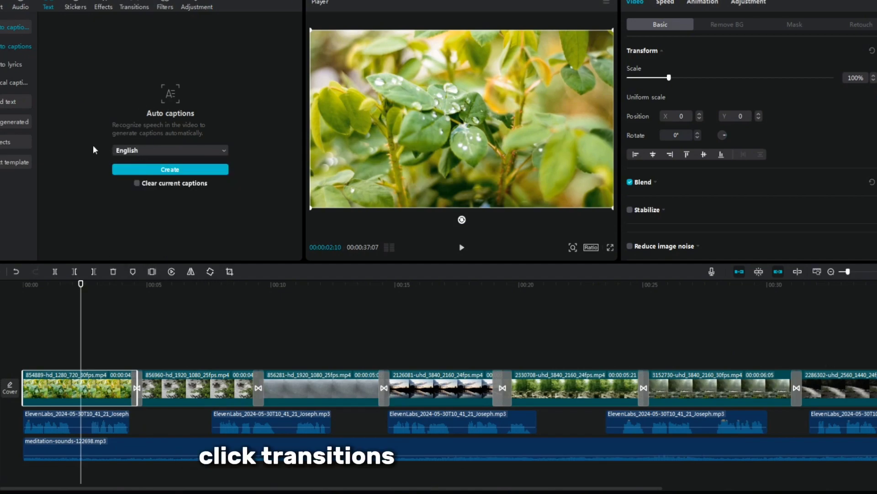
{"action": "left_click", "coordinate": [163, 171]}
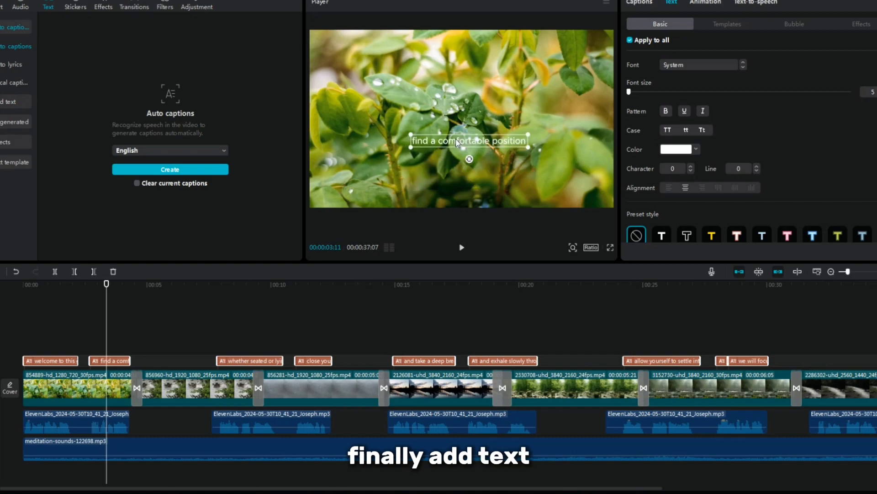
Step: Centre the caption in the frame and give it the Pop up caption animation
{"action": "mouse_move", "coordinate": [457, 141]}
{"action": "left_mouse_down"}
{"action": "mouse_move", "coordinate": [449, 121]}
{"action": "mouse_move", "coordinate": [400, 110]}
{"action": "left_mouse_up"}
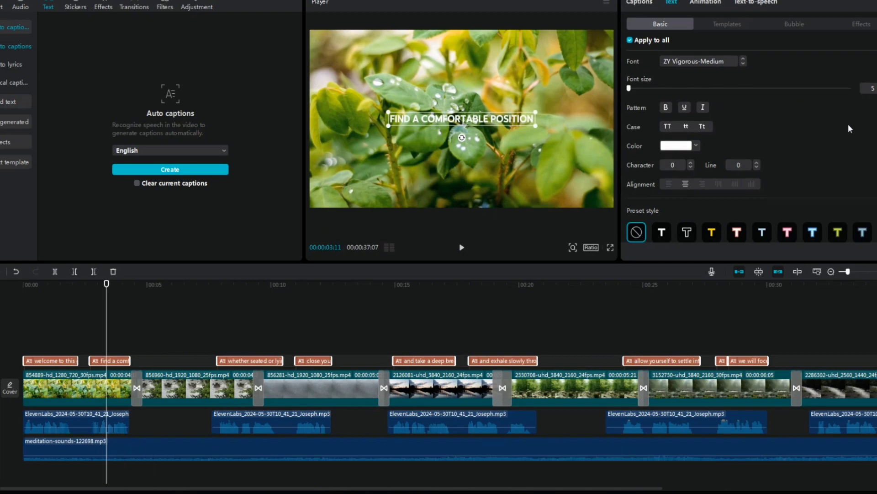
{"action": "scroll", "coordinate": [848, 124], "scroll_direction": "down", "scroll_amount": 3}
{"action": "scroll", "coordinate": [770, 122], "scroll_direction": "down", "scroll_amount": 3}
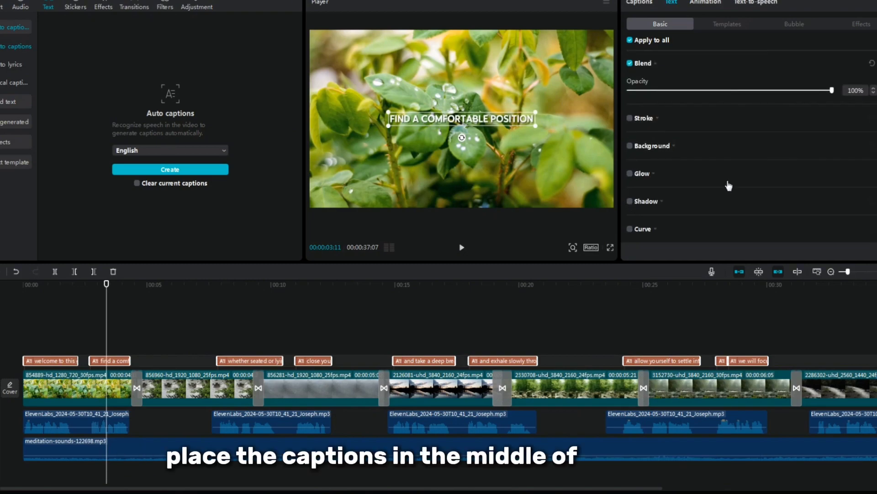
{"action": "scroll", "coordinate": [695, 167], "scroll_direction": "up", "scroll_amount": 3}
{"action": "scroll", "coordinate": [746, 113], "scroll_direction": "up", "scroll_amount": 1}
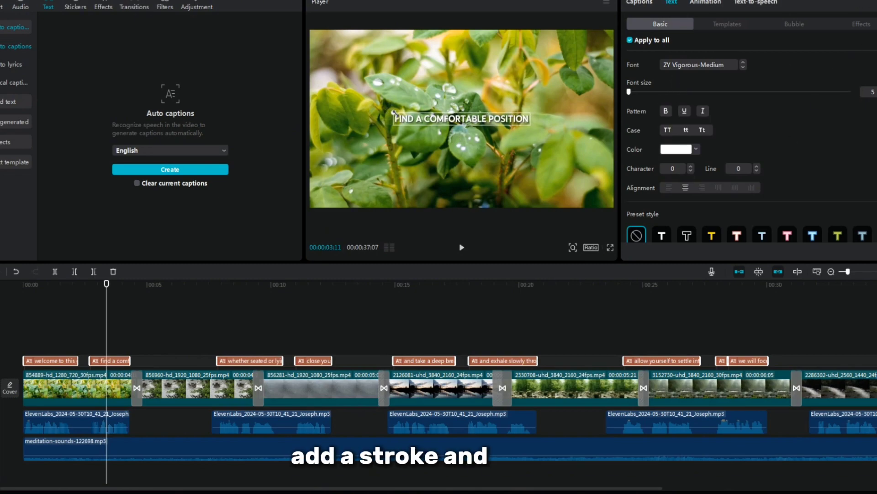
{"action": "left_click", "coordinate": [396, 114]}
{"action": "left_click", "coordinate": [713, 7]}
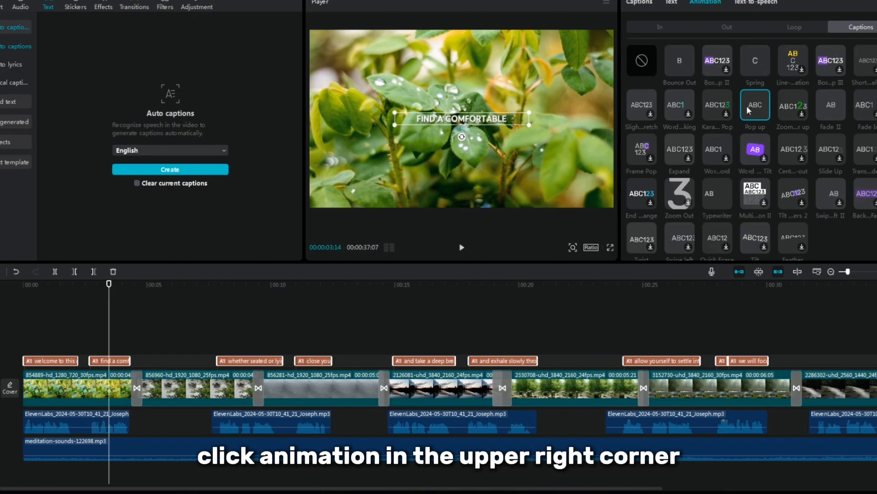
{"action": "left_click", "coordinate": [111, 339]}
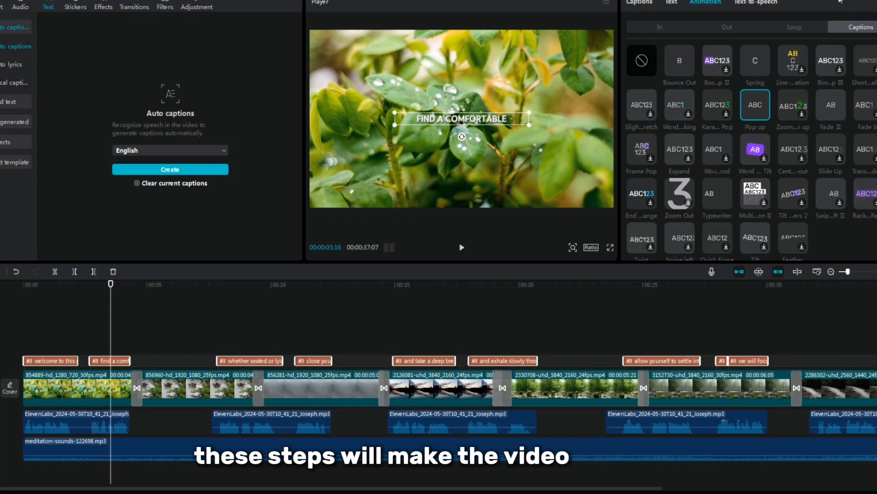
Step: Bring up the Export dialog showing 1080p, H.264, MP4 at 60 fps
{"action": "left_click", "coordinate": [671, 3]}
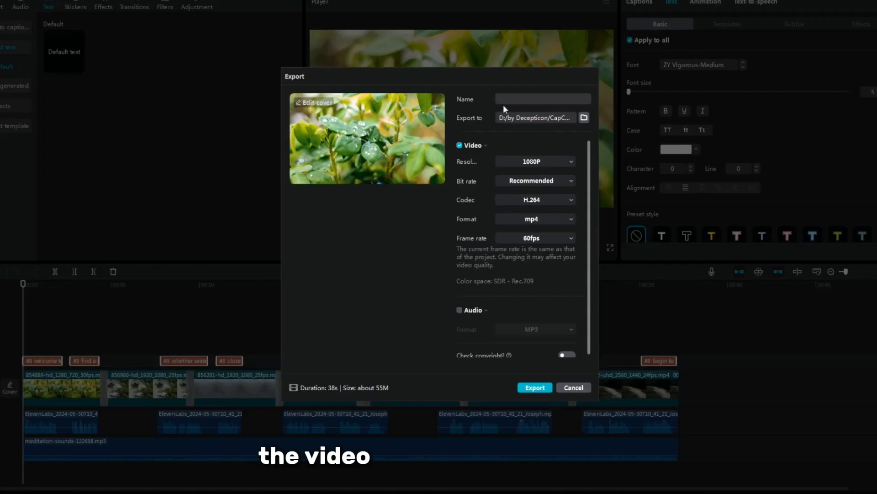